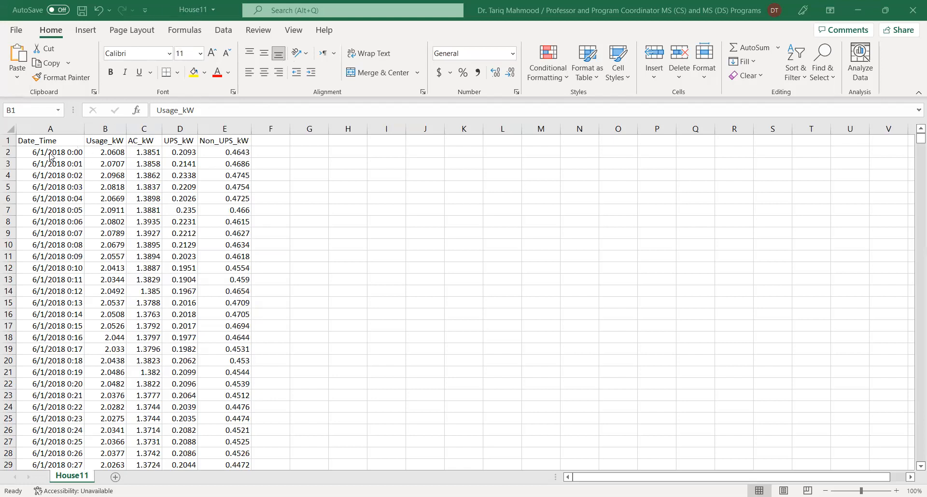
# - Examine the House11 sheet's column headers and the first and last records of its Date_Time column
pyautogui.press('F2')
pyautogui.press('Home')
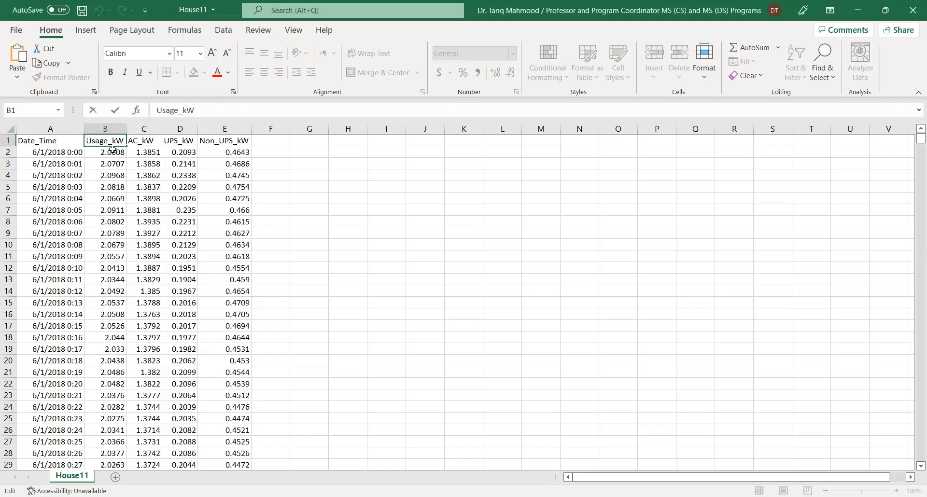
pyautogui.click(46, 155)
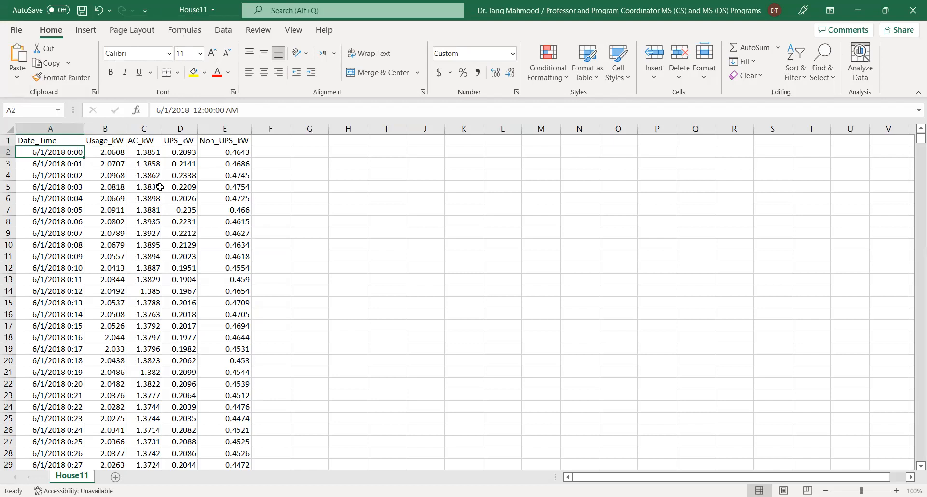
pyautogui.hotkey('ctrl', 'Down')
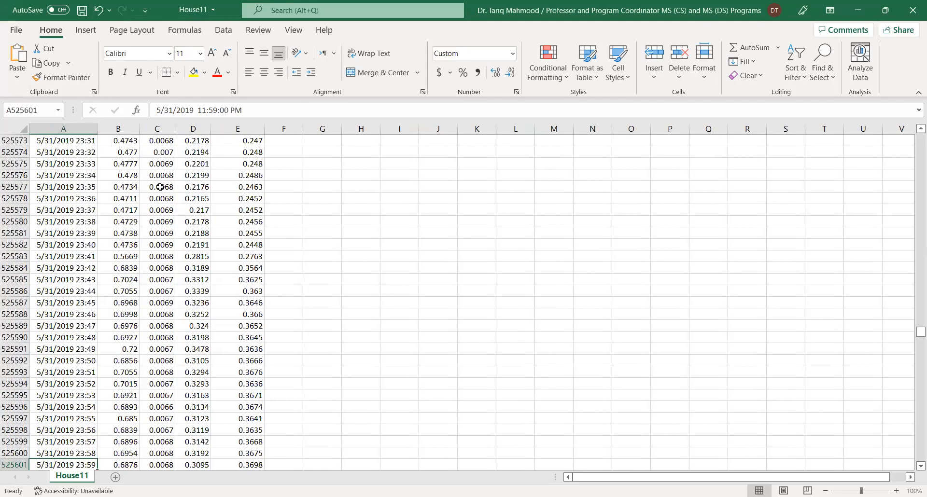
pyautogui.hotkey('ctrl', 'Up')
pyautogui.press('Down')
pyautogui.press('Down')
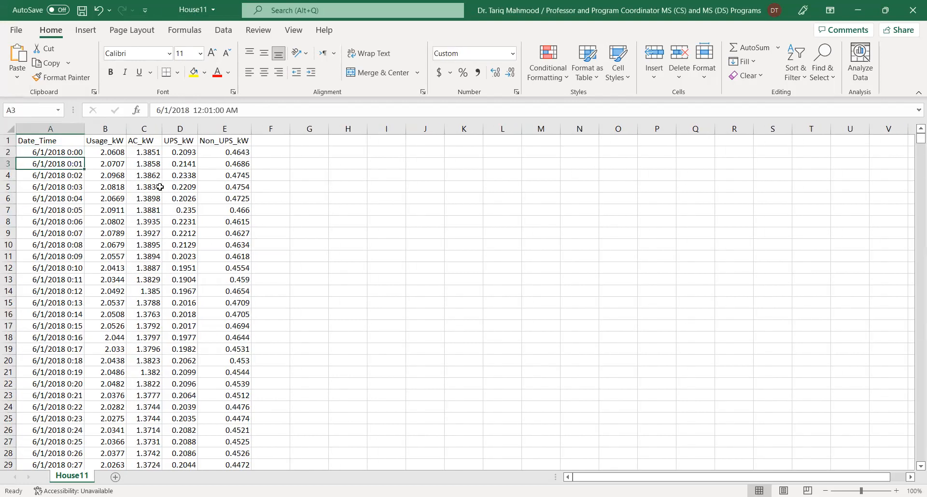
pyautogui.press('Up')
pyautogui.press('Right')
pyautogui.press('Right')
pyautogui.press('Up')
pyautogui.press('Right')
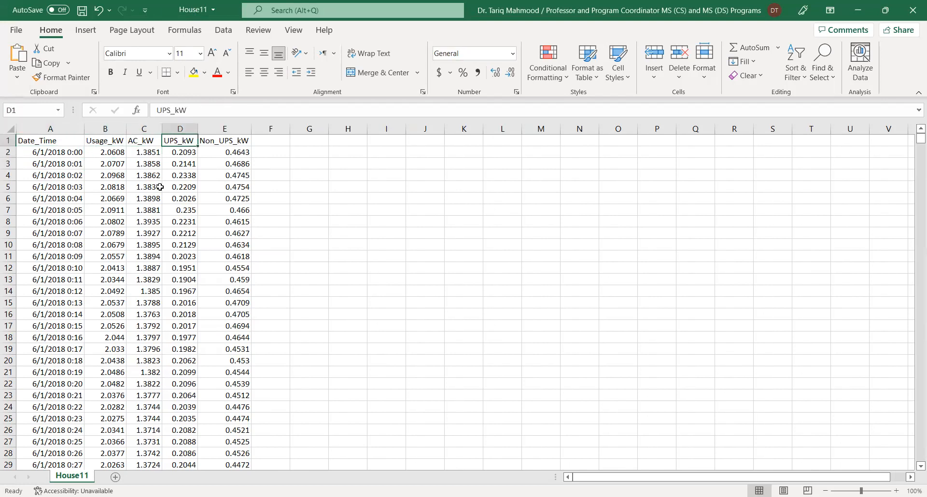
# - Switch to the House12 workbook and examine its columns and the first and last Date_Time records
pyautogui.click(251, 5)
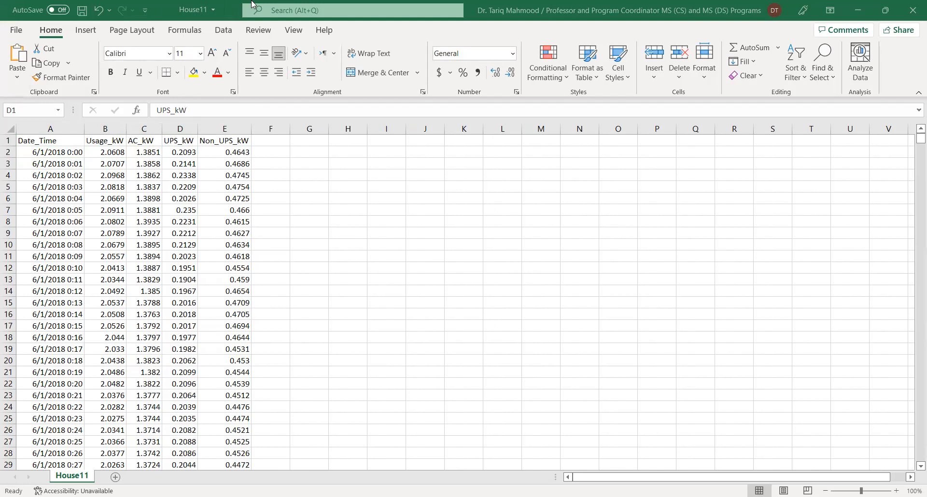
pyautogui.moveTo(147, 141); pyautogui.dragTo(231, 142)
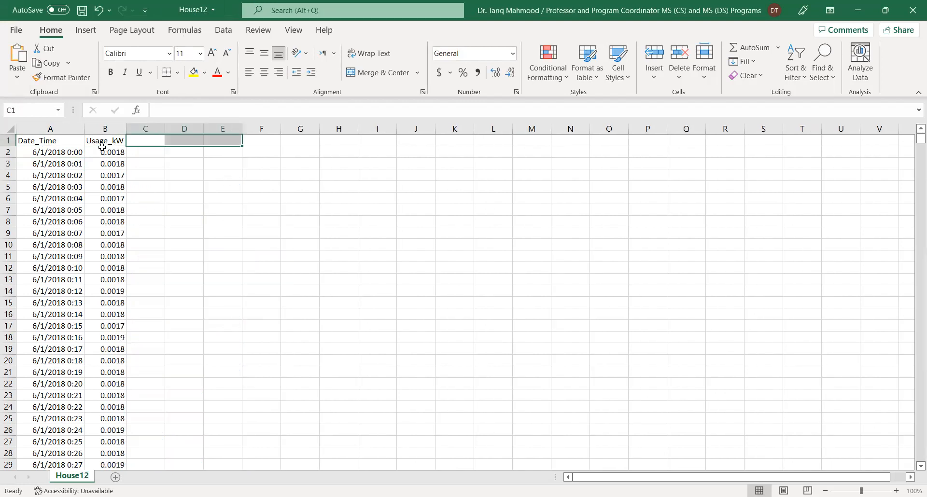
pyautogui.click(68, 152)
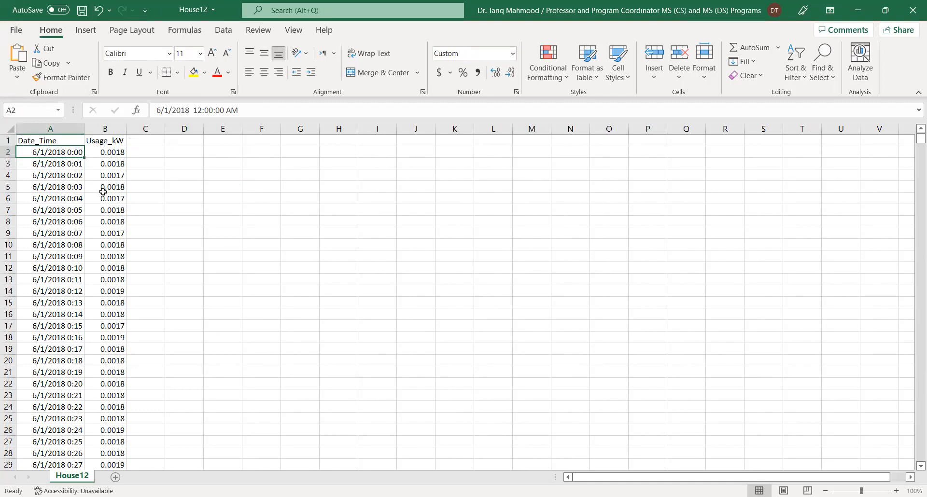
pyautogui.hotkey('ctrl', 'Down')
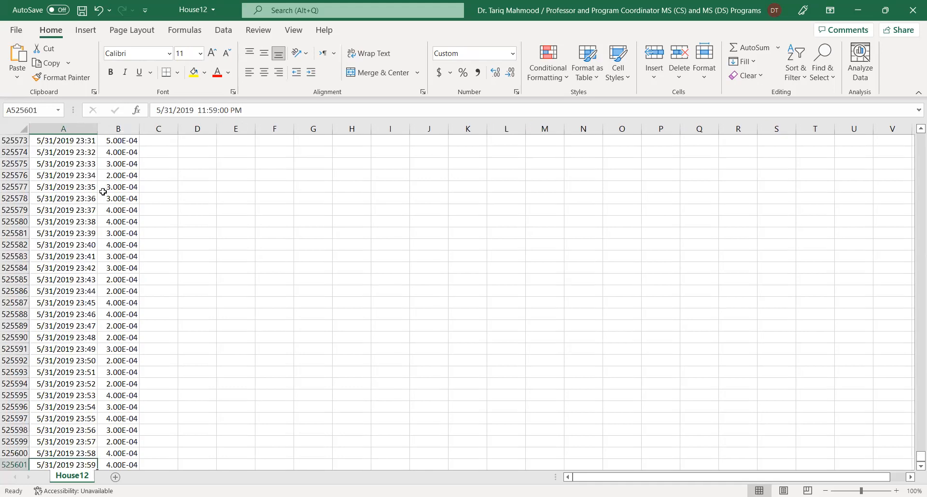
pyautogui.hotkey('ctrl', 'Up')
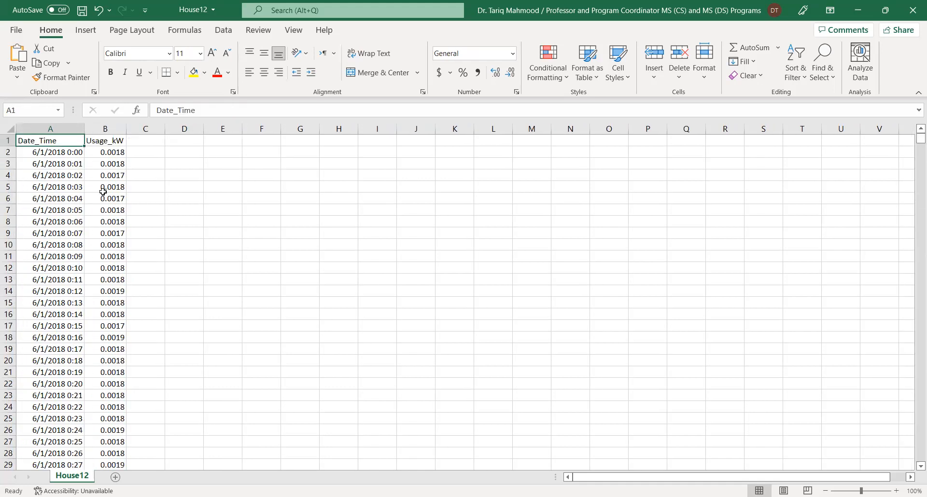
pyautogui.press('Down')
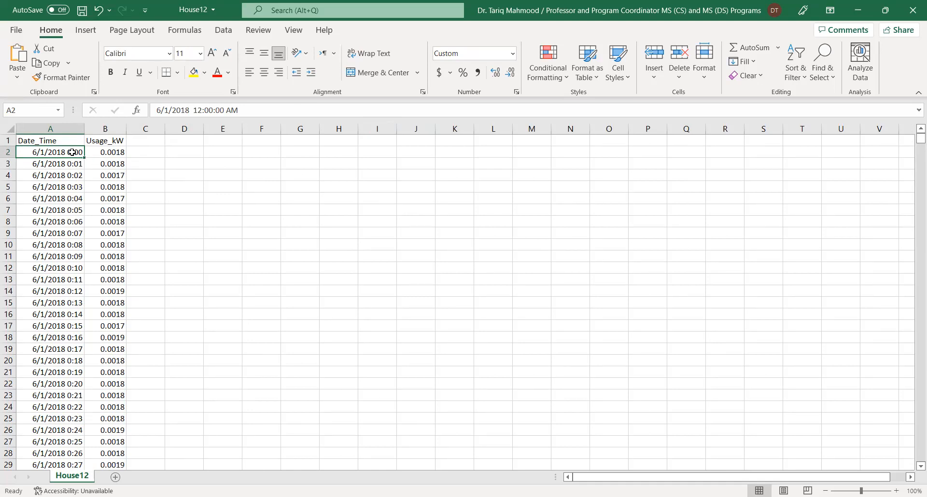
pyautogui.hotkey('ctrl', 'Down')
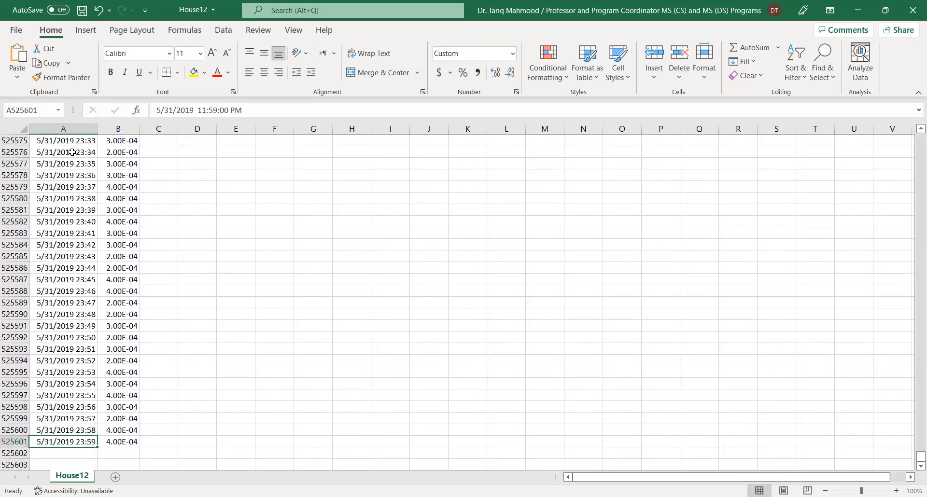
pyautogui.hotkey('ctrl', 'Up')
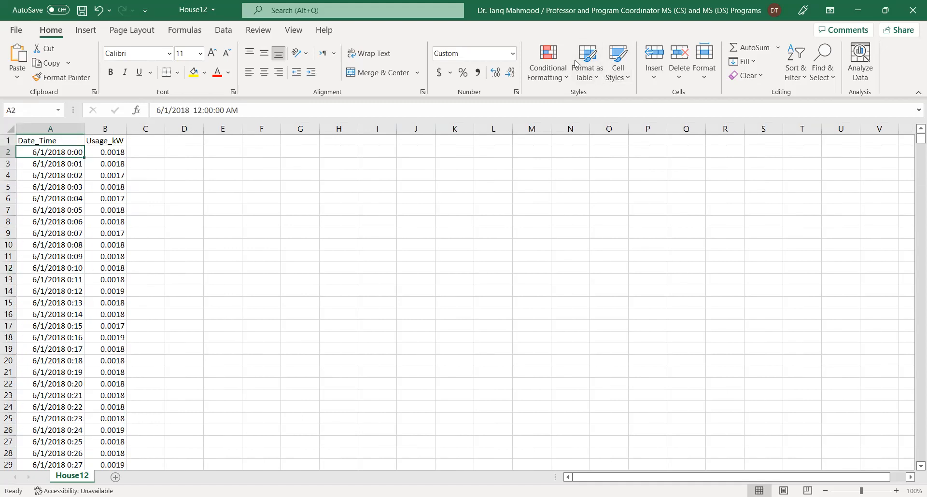
# - Switch to Tableau Prep Builder and connect to the text files House11 and House12 in Downloads' precon-house-11-20 folder
pyautogui.hotkey('alt', 'Tab')
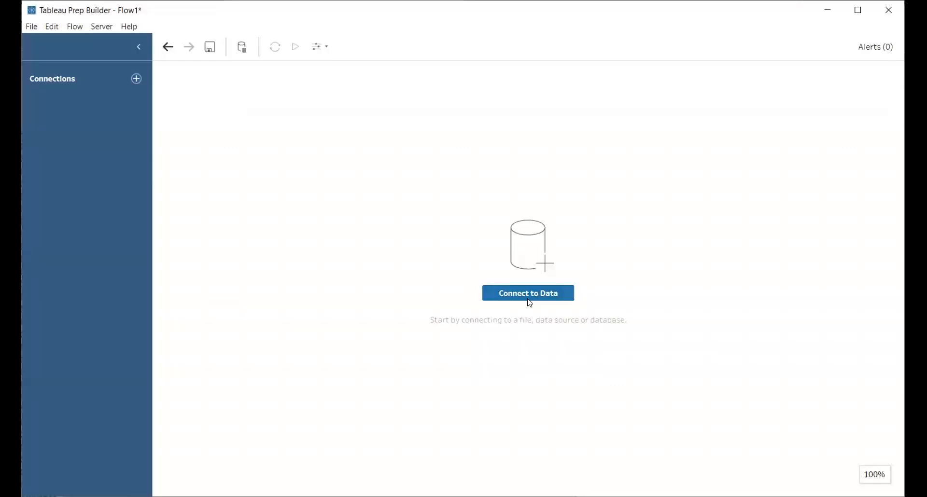
pyautogui.click(527, 295)
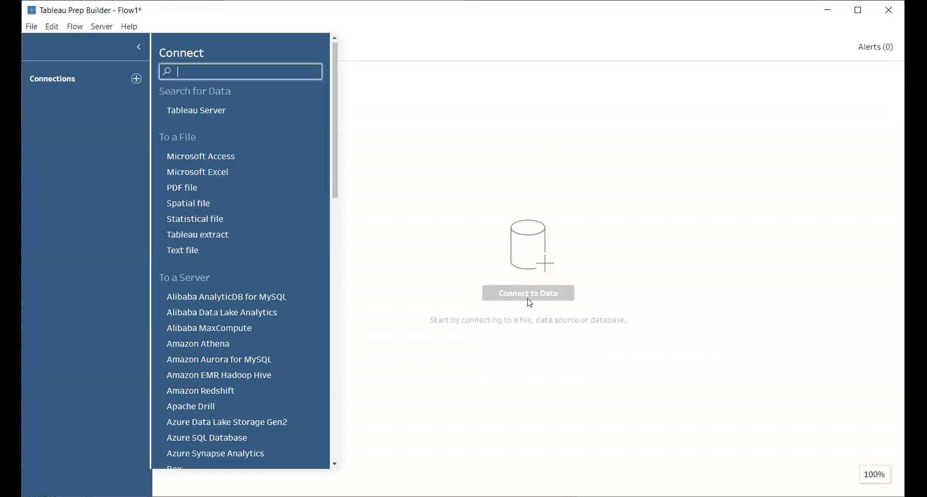
pyautogui.click(183, 255)
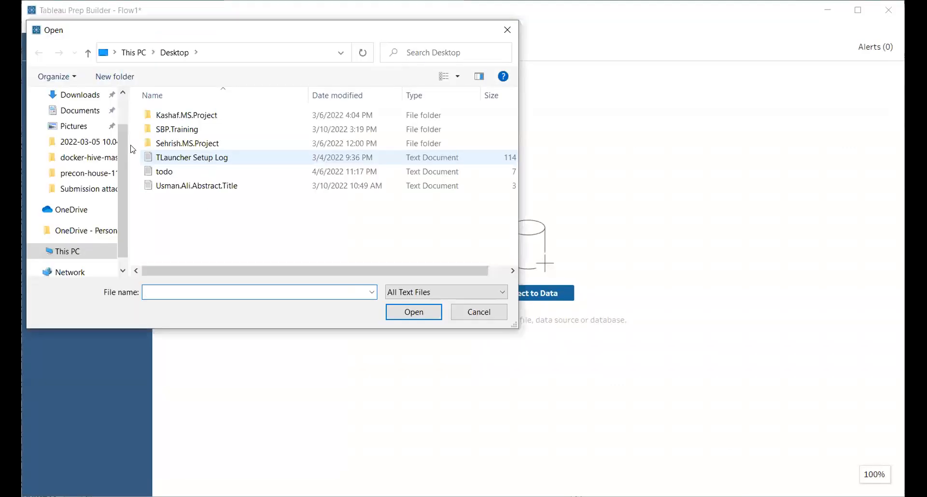
pyautogui.click(81, 97)
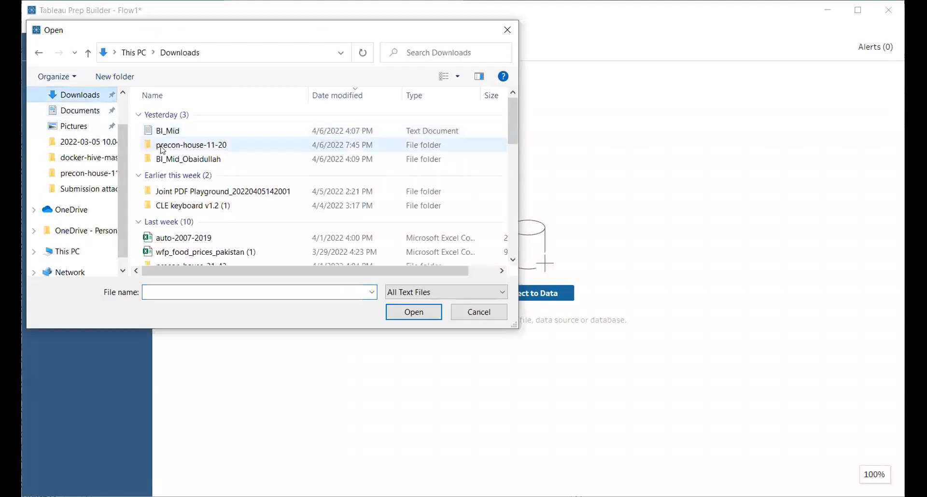
pyautogui.doubleClick(188, 144)
pyautogui.click(183, 116)
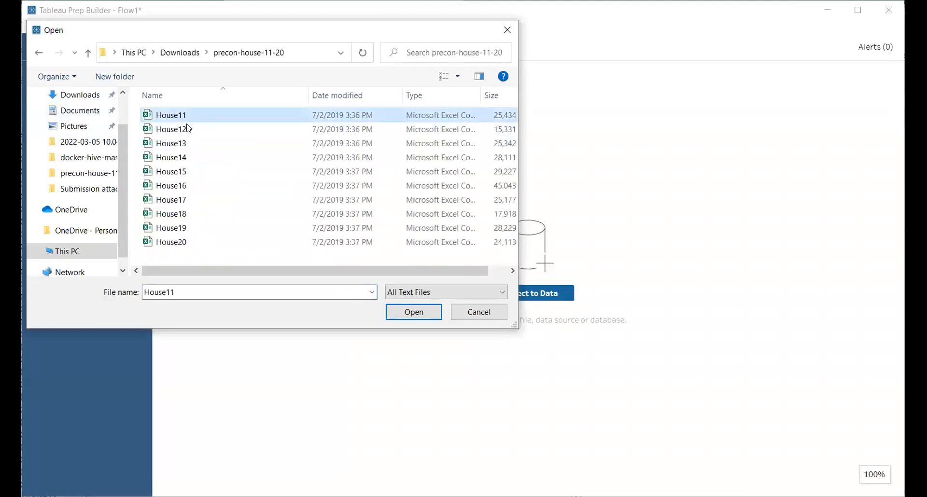
pyautogui.keyDown('ctrl'); pyautogui.click(186, 129); pyautogui.keyUp('ctrl')
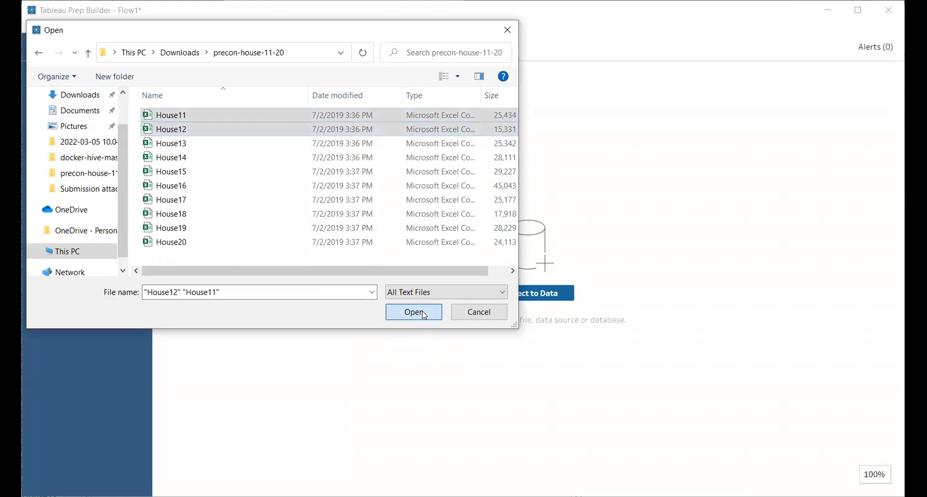
pyautogui.click(422, 311)
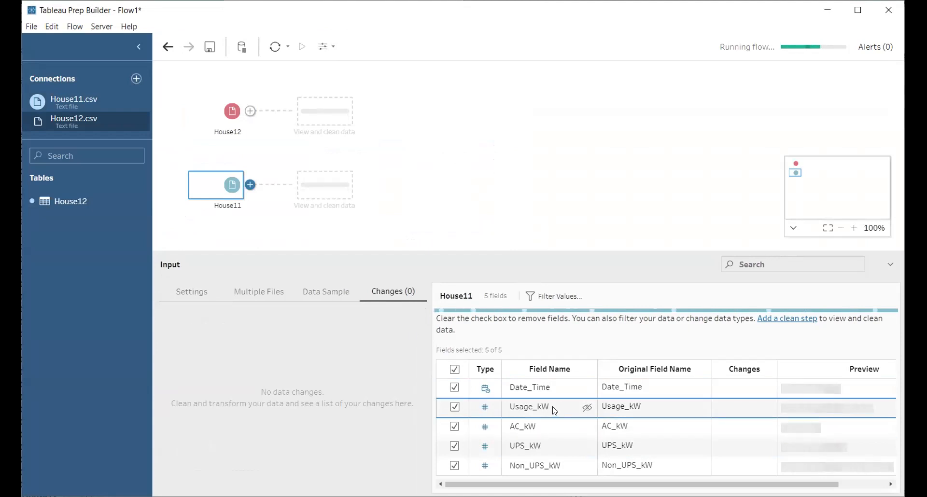
# - Rename the Usage_kW field of the House11 input as Usage_kW_H11
pyautogui.click(556, 407)
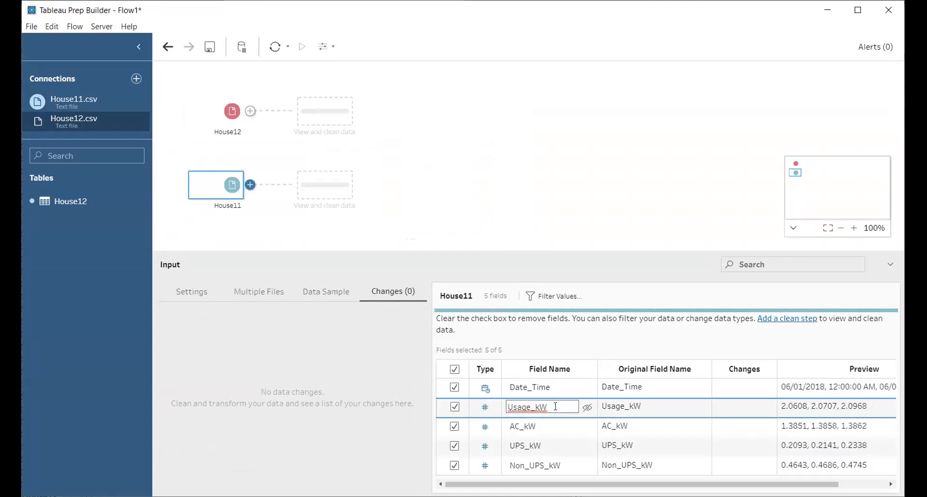
pyautogui.write('_11')
pyautogui.press('Return')
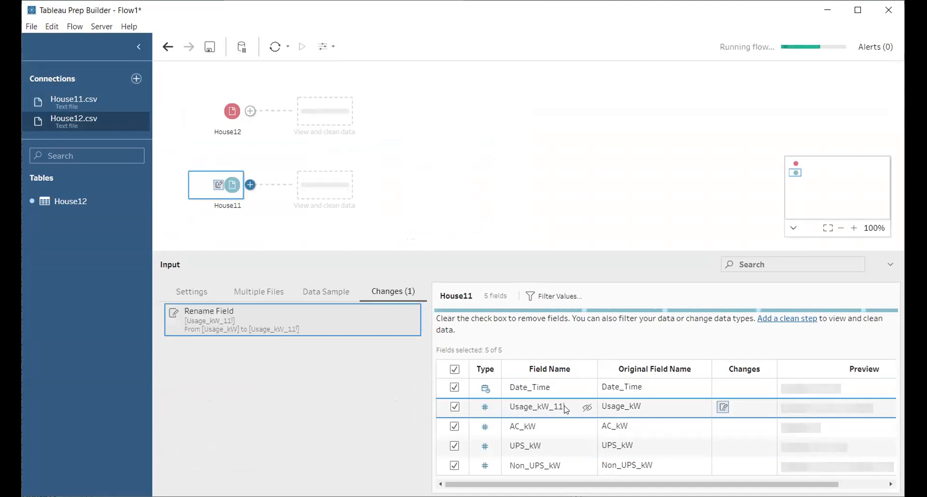
pyautogui.click(574, 412)
pyautogui.press('BackSpace')
pyautogui.press('BackSpace')
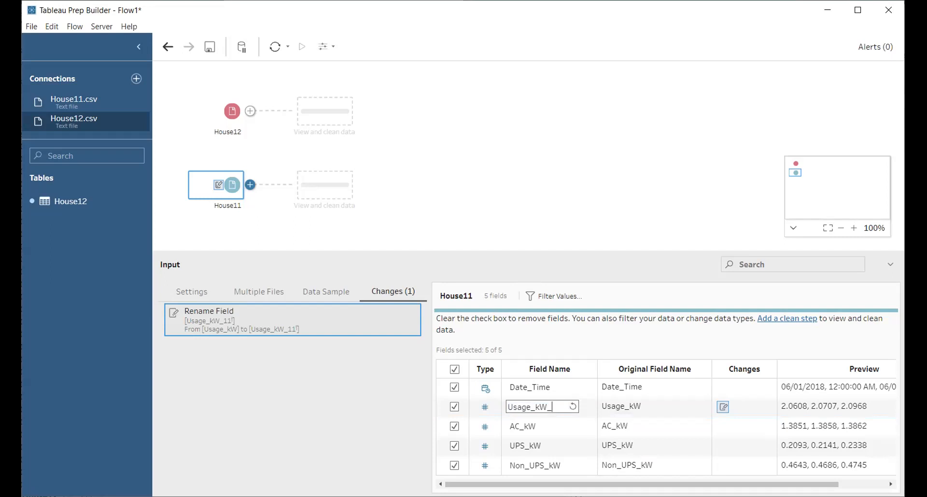
pyautogui.write('H11')
pyautogui.press('Return')
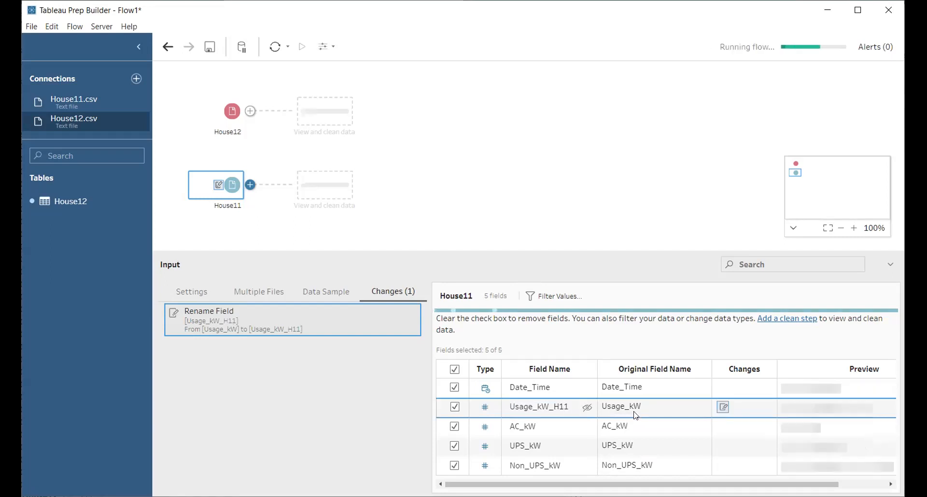
# - Rename the Usage_kW field of the House12 input as Usage_kW_H12
pyautogui.click(226, 119)
pyautogui.doubleClick(555, 407)
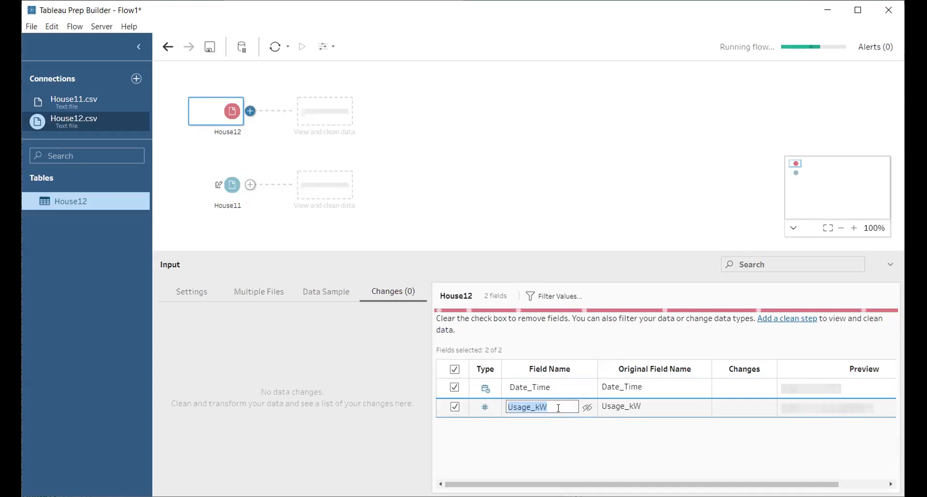
pyautogui.click(558, 407)
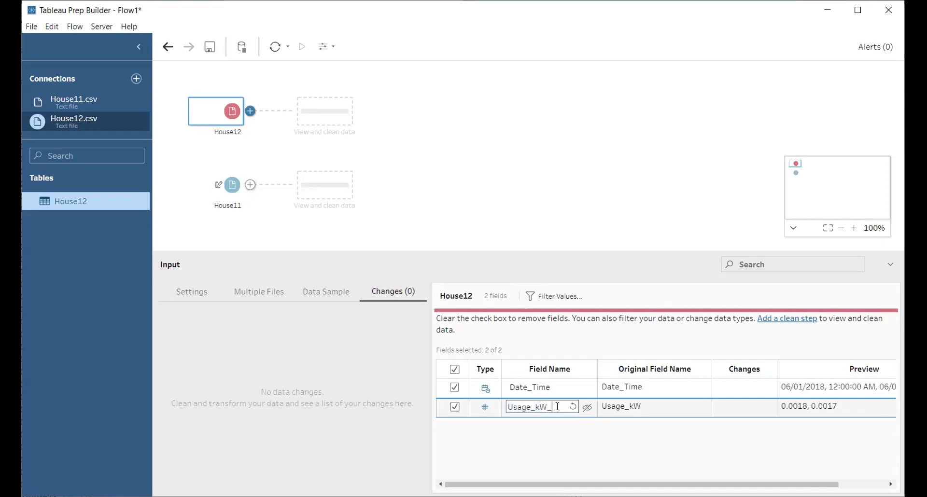
pyautogui.press('Return')
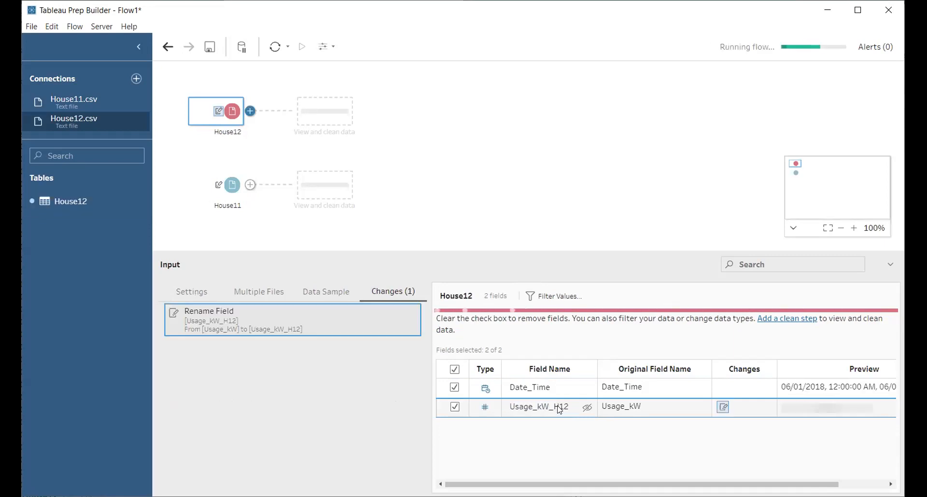
# - Add a Join step after House11 and connect House12 to it as the second input
pyautogui.click(250, 186)
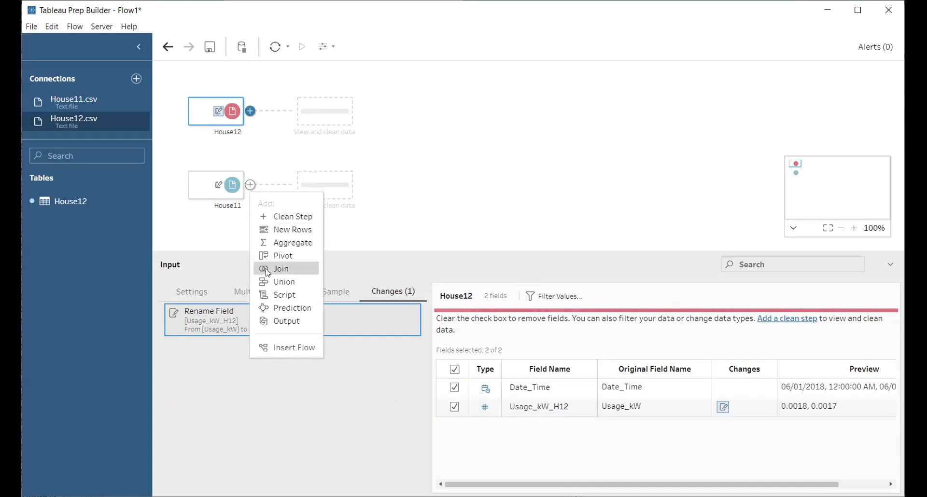
pyautogui.click(280, 269)
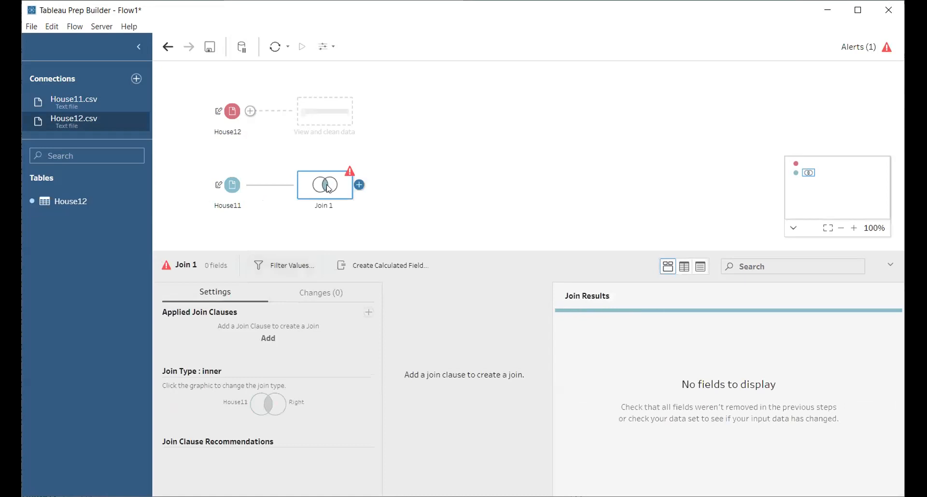
pyautogui.moveTo(230, 113); pyautogui.dragTo(328, 185)
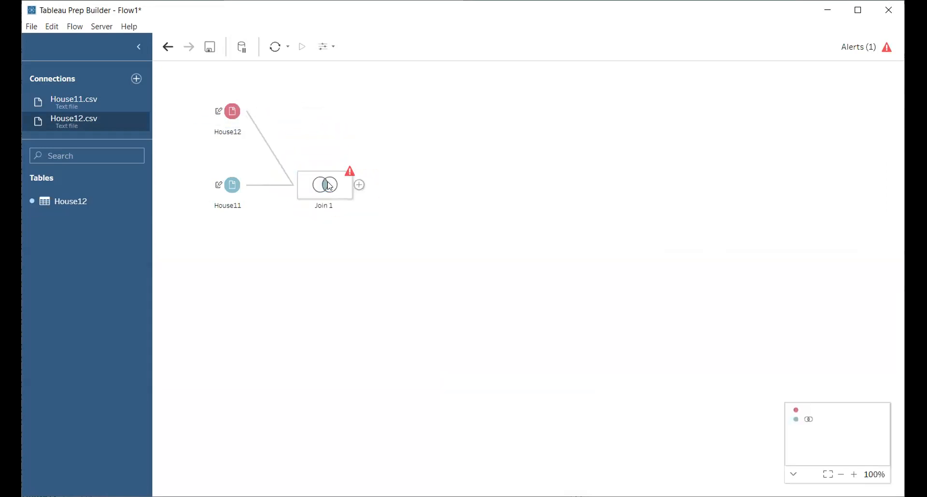
# - Add a join clause to Join 1 matching House11's Date_Time with House12's Date_Time
pyautogui.moveTo(350, 173)
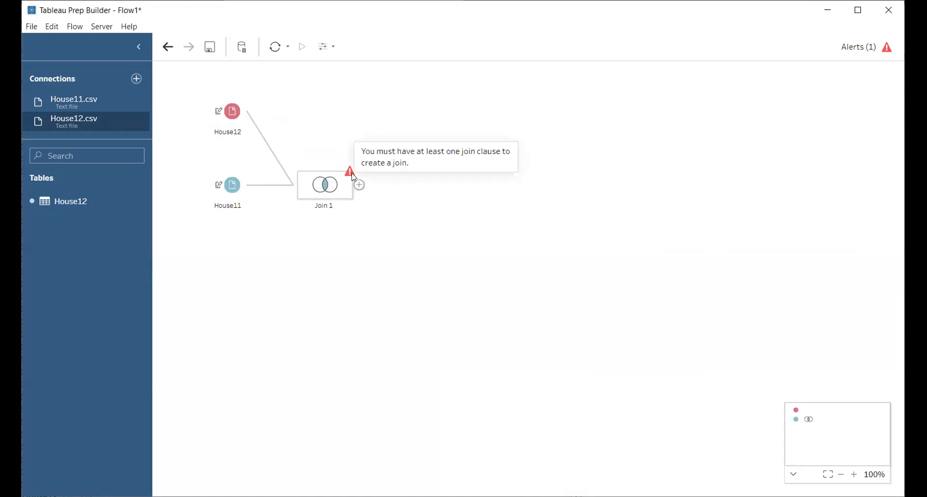
pyautogui.click(338, 194)
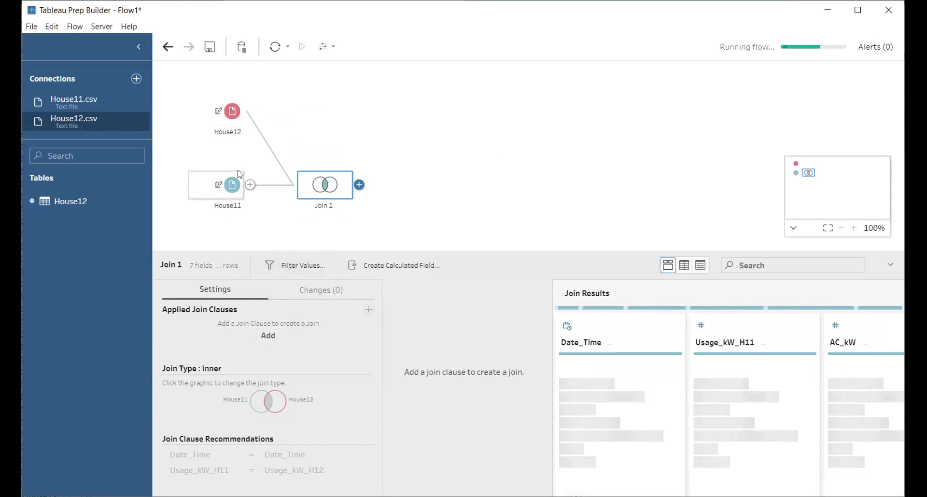
pyautogui.click(269, 336)
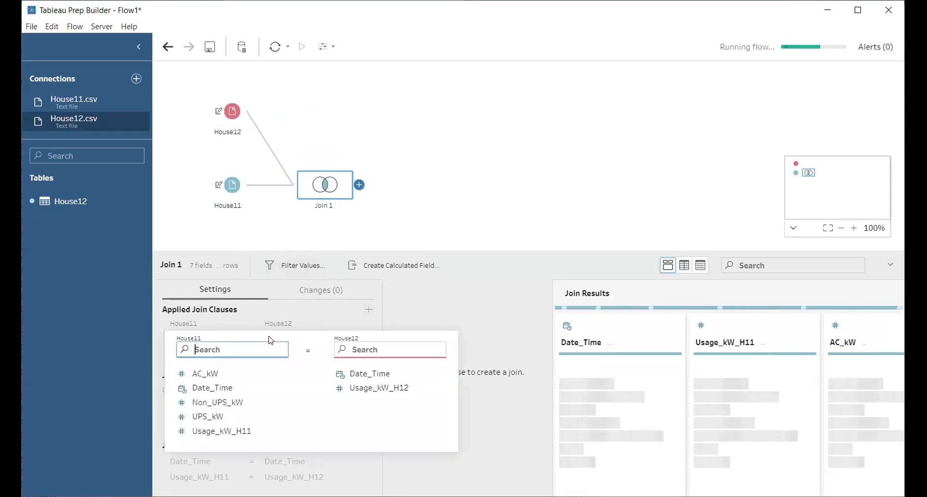
pyautogui.click(215, 388)
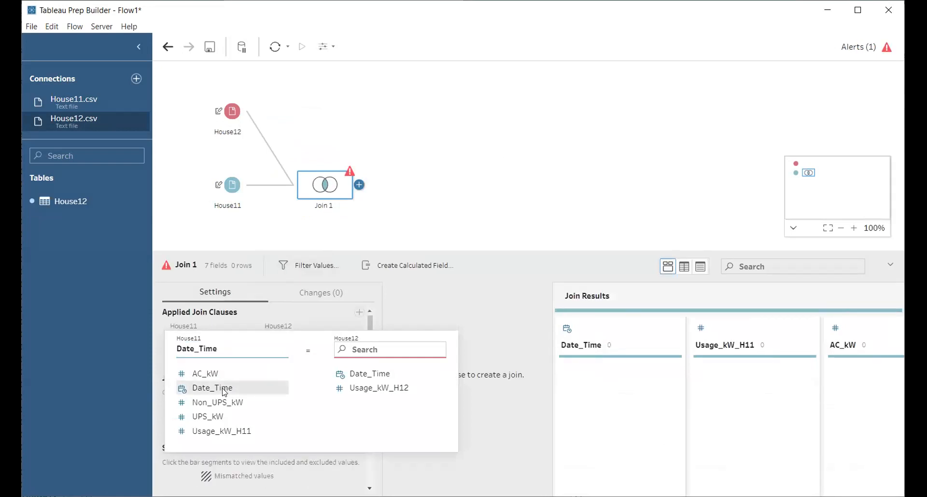
pyautogui.click(367, 375)
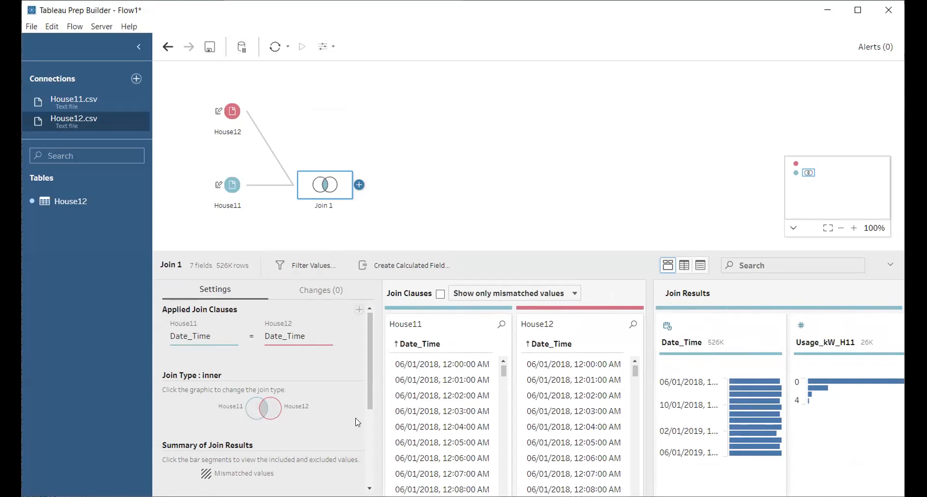
# - Add an Output step after Join 1 and set its output type to Comma Separated Values (.csv)
pyautogui.click(360, 185)
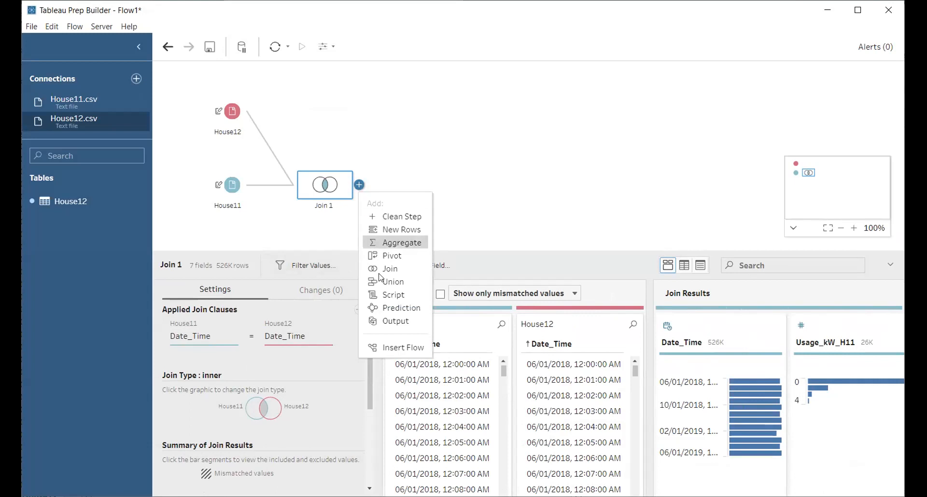
pyautogui.click(391, 322)
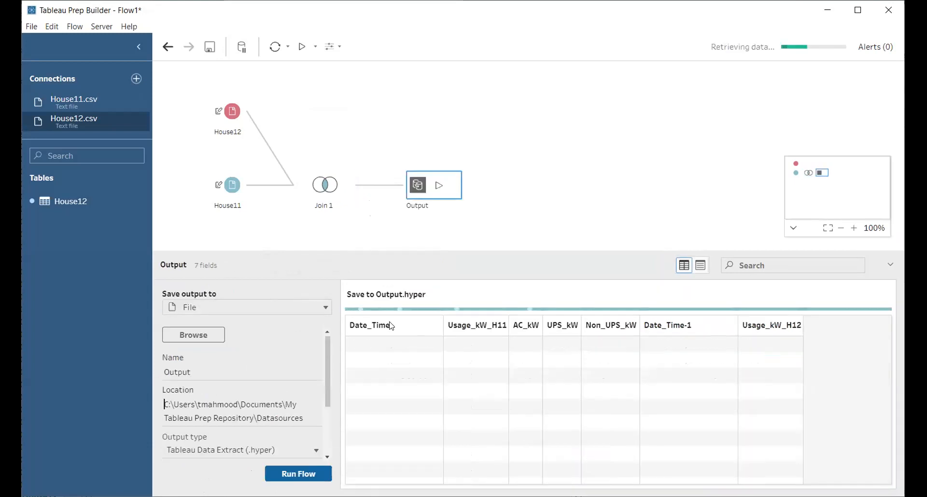
pyautogui.click(314, 449)
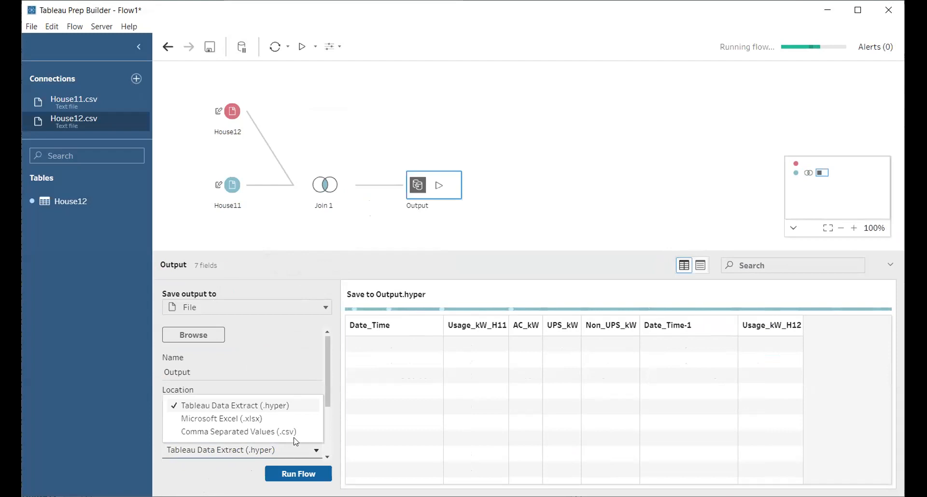
# - Set the save location of the Output file to the Desktop and run the flow to write it
pyautogui.click(198, 334)
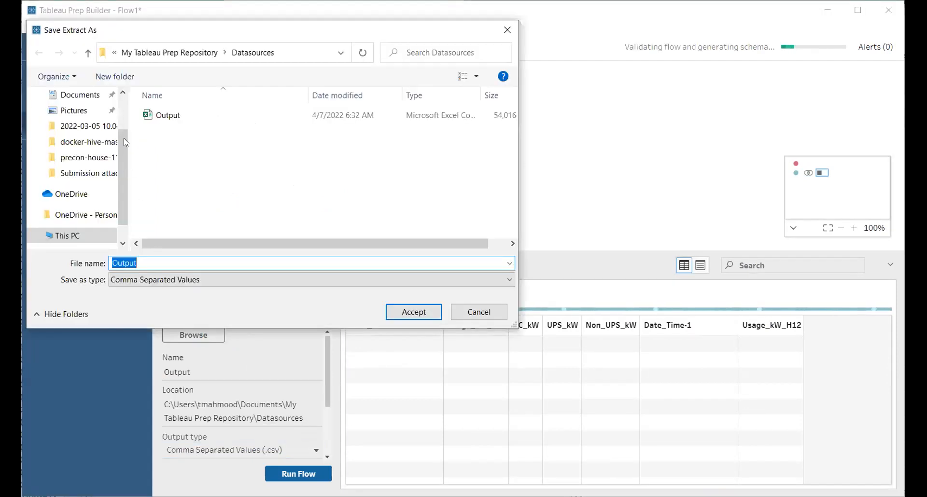
pyautogui.scroll(2, 114, 118)
pyautogui.click(92, 97)
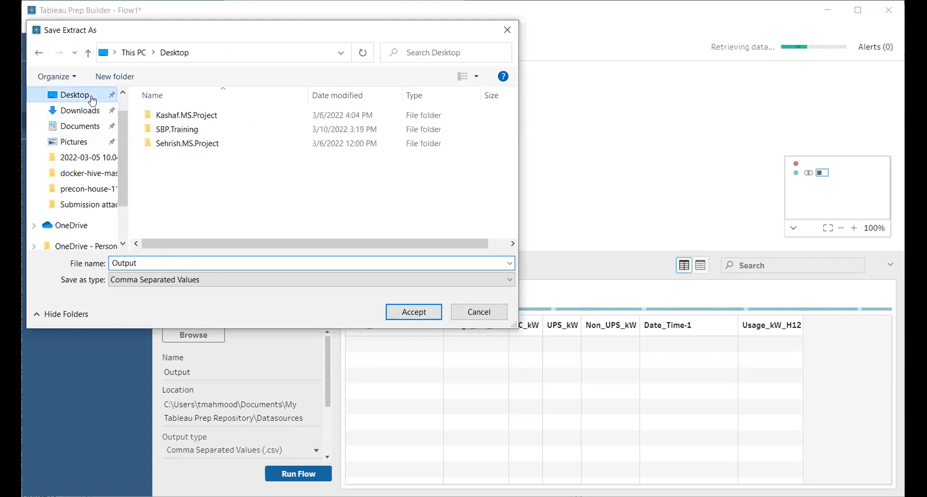
pyautogui.click(404, 312)
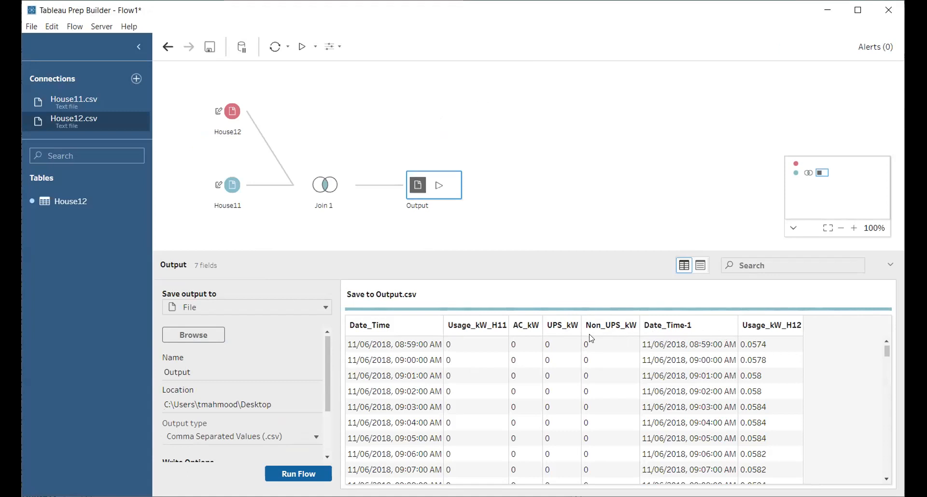
pyautogui.click(439, 187)
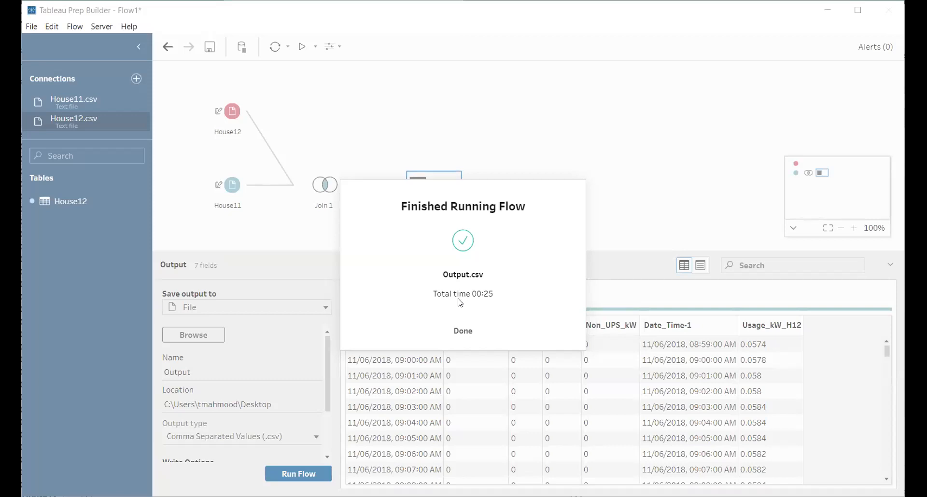
pyautogui.click(472, 337)
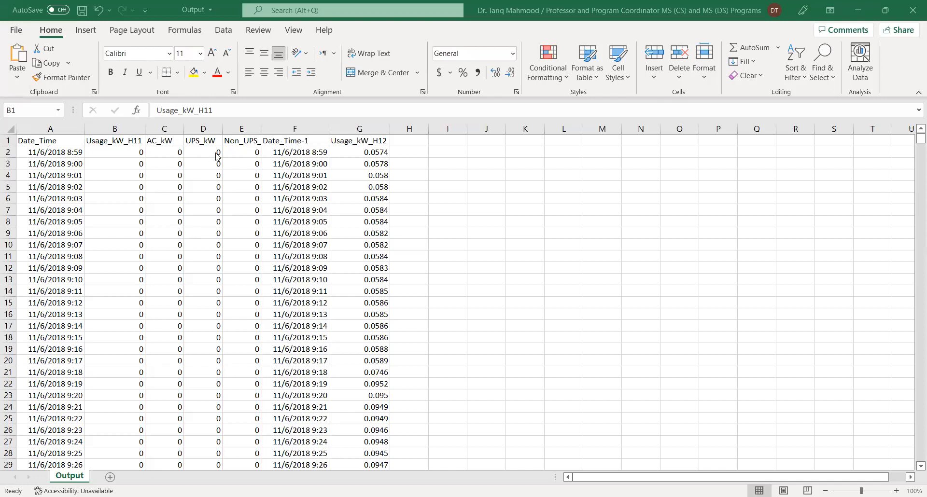
# - In the exported Output file in Excel, check the Usage_kW_H12 column header and the last record of the Date_Time column
pyautogui.click(354, 141)
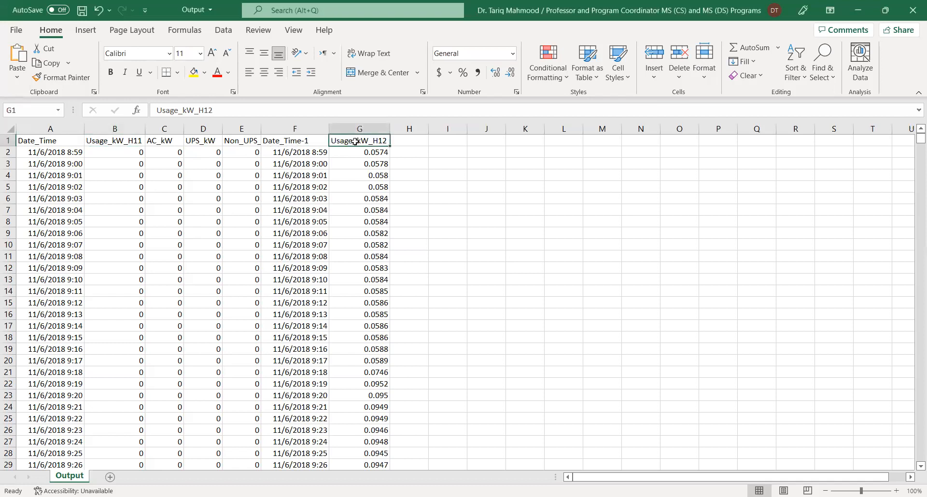
pyautogui.click(61, 153)
pyautogui.hotkey('ctrl', 'Down')
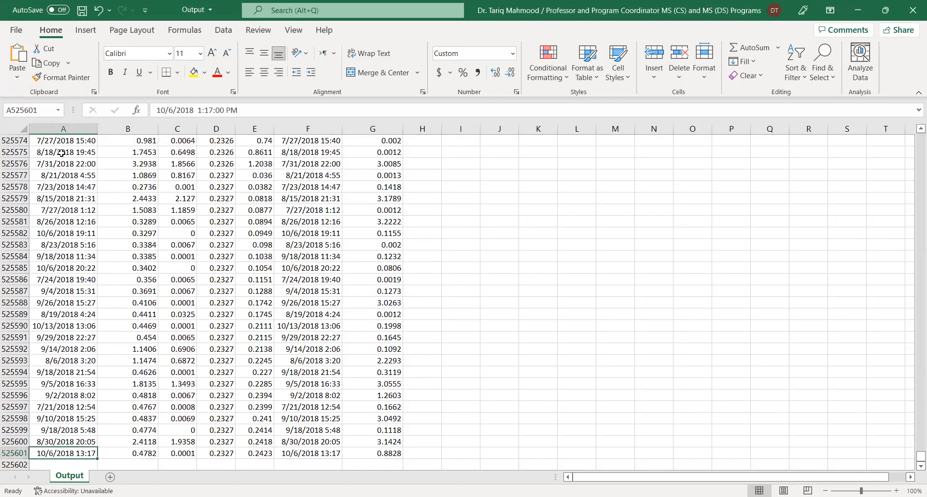
pyautogui.hotkey('ctrl', 'Up')
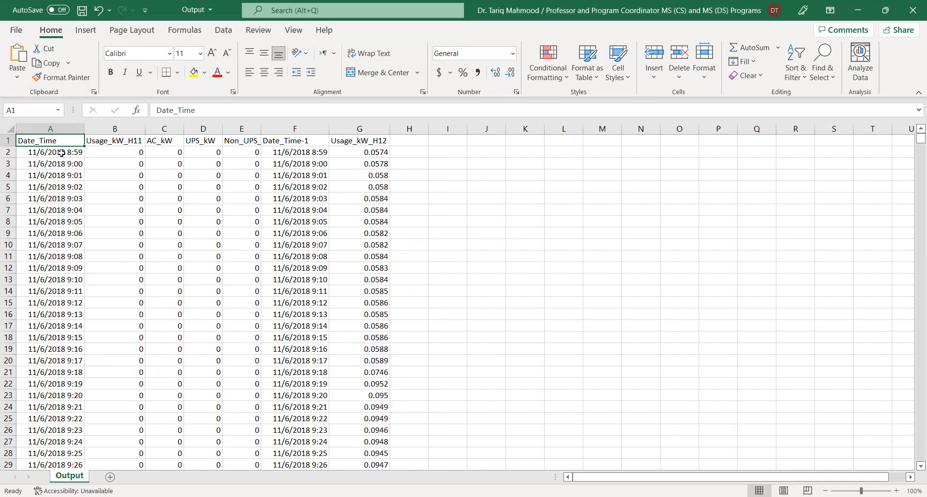
pyautogui.press('Down')
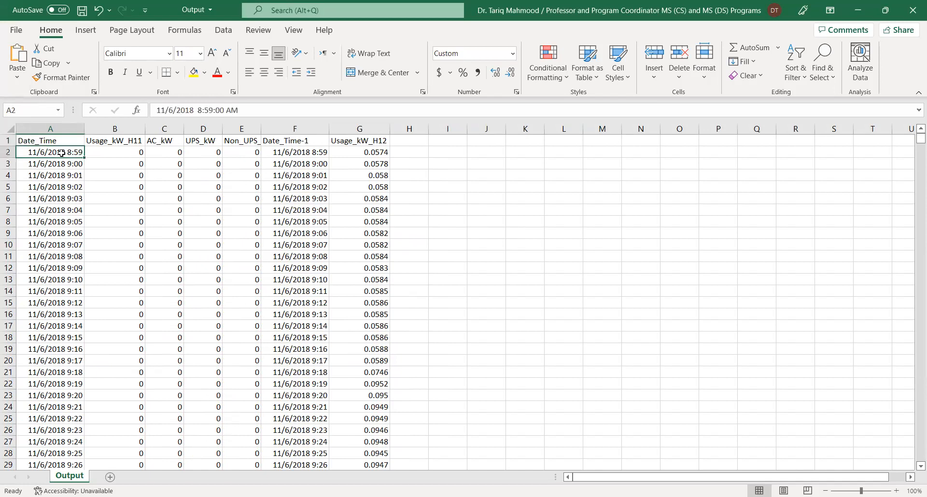
# - Examine the first data record across the Date_Time, usage, AC, UPS and non-UPS columns
pyautogui.press('Right')
pyautogui.press('Right')
pyautogui.press('Left')
pyautogui.press('Left')
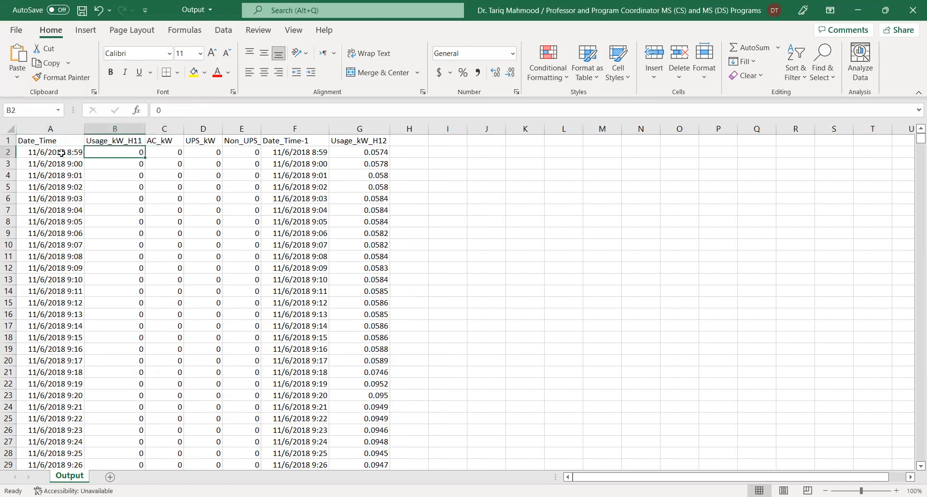
pyautogui.press('Right')
pyautogui.press('Right')
pyautogui.press('Right')
pyautogui.press('Right')
pyautogui.press('Left')
pyautogui.press('Left')
pyautogui.press('Left')
pyautogui.press('Left')
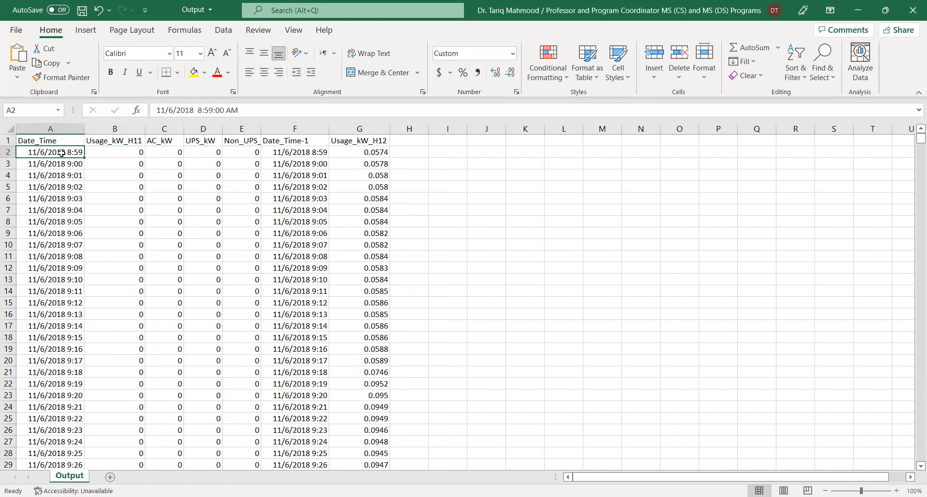
pyautogui.press('Right')
pyautogui.press('Right')
pyautogui.press('Right')
pyautogui.press('Right')
pyautogui.press('Right')
pyautogui.press('Left')
pyautogui.press('Left')
pyautogui.press('Left')
pyautogui.press('Left')
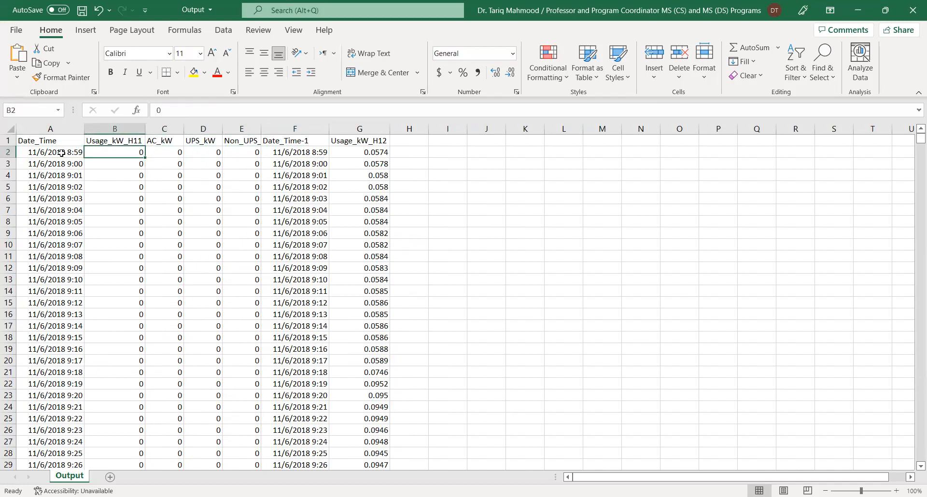
pyautogui.press('Left')
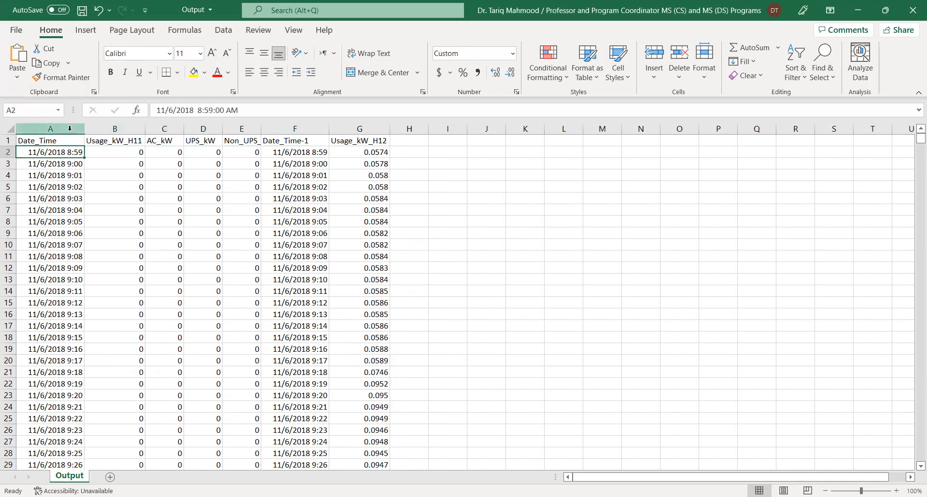
pyautogui.press('Right')
pyautogui.press('Right')
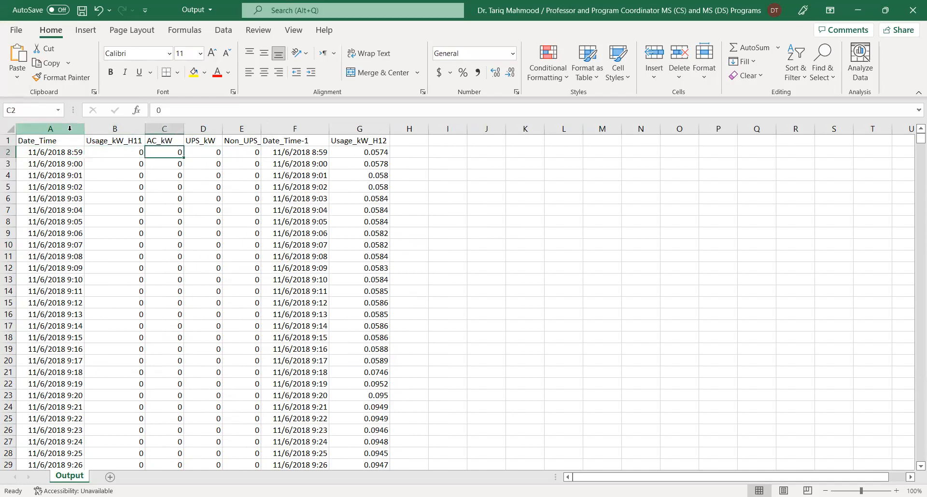
pyautogui.press('Right')
pyautogui.press('Right')
pyautogui.press('Right')
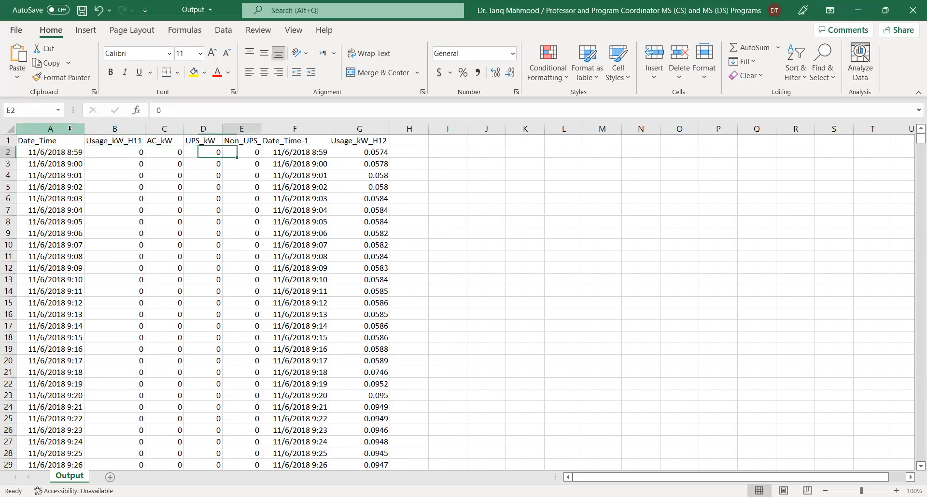
pyautogui.press('Left')
pyautogui.press('Left')
pyautogui.press('Left')
pyautogui.press('Right')
pyautogui.press('Right')
pyautogui.press('Left')
pyautogui.press('Left')
# - Check the AC_kW column from its first records to its last record and return to the start of the data
pyautogui.press('Down')
pyautogui.press('Down')
pyautogui.press('Down')
pyautogui.press('Down')
pyautogui.press('Down')
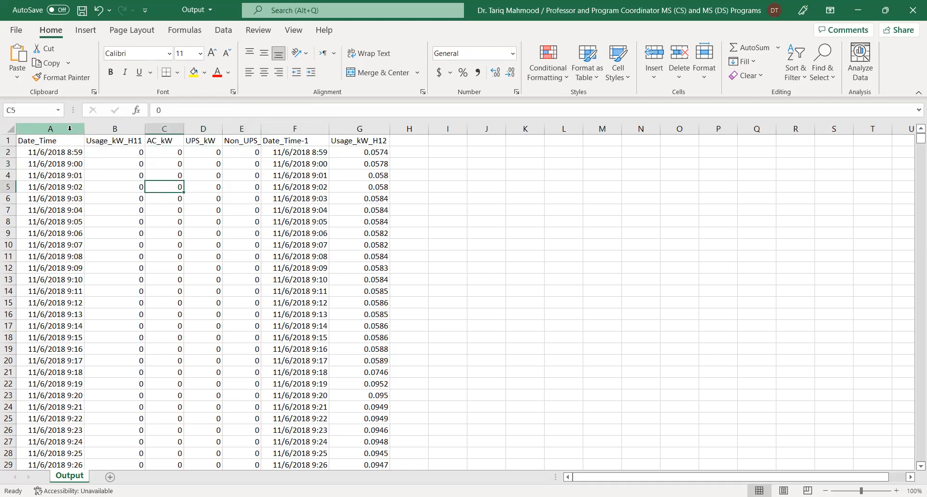
pyautogui.hotkey('ctrl', 'Down')
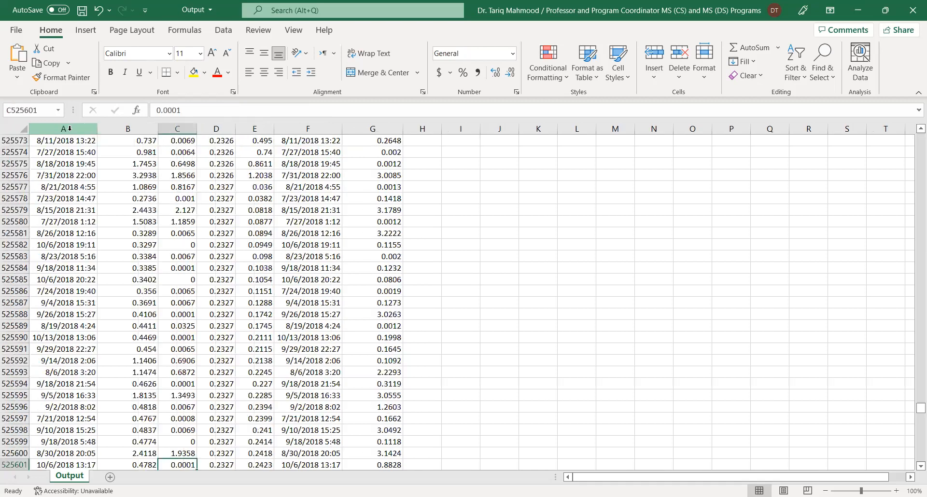
pyautogui.press('Down')
pyautogui.press('Down')
pyautogui.press('Up')
pyautogui.press('Up')
pyautogui.hotkey('ctrl', 'Up')
# - Browse the AC_kW readings from the start of the data down to about row 699
pyautogui.press('Down')
pyautogui.press('Down')
pyautogui.press('Down')
pyautogui.press('Down')
pyautogui.press('Down')
pyautogui.press('Down')
pyautogui.press('Down')
pyautogui.press('Down')
pyautogui.press('Down')
pyautogui.press('Down')
pyautogui.press('Down')
pyautogui.press('Down')
pyautogui.press('Down')
pyautogui.press('Down')
pyautogui.press('Down')
pyautogui.press('Down')
pyautogui.press('Down')
pyautogui.press('Down')
pyautogui.press('Down')
pyautogui.press('Down')
pyautogui.press('Down')
pyautogui.press('Down')
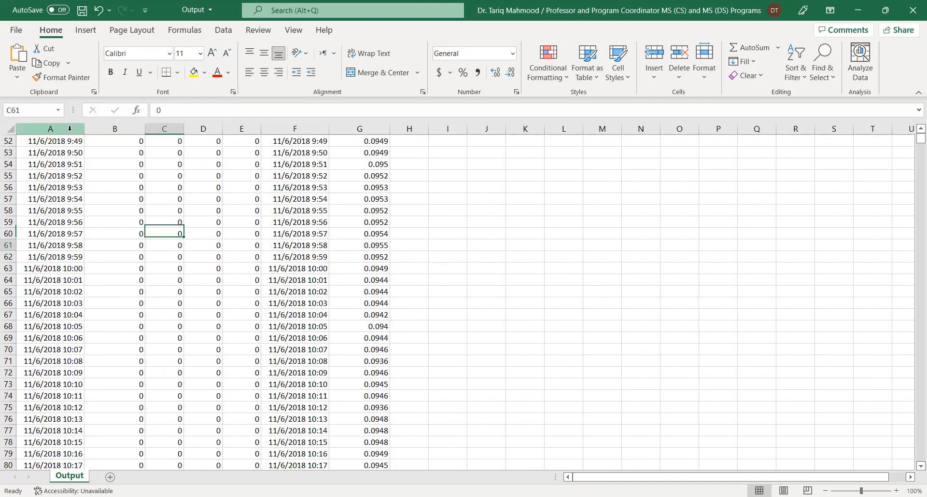
pyautogui.press('pagedown')
pyautogui.press('pagedown')
pyautogui.press('pagedown')
pyautogui.press('pagedown')
pyautogui.press('pagedown')
pyautogui.press('pagedown')
pyautogui.press('pagedown')
pyautogui.press('pagedown')
pyautogui.press('pagedown')
pyautogui.press('pagedown')
pyautogui.press('pagedown')
pyautogui.press('pagedown')
pyautogui.press('pagedown')
pyautogui.press('pagedown')
pyautogui.press('pagedown')
pyautogui.press('pagedown')
pyautogui.press('pagedown')
pyautogui.press('pagedown')
pyautogui.press('pagedown')
pyautogui.press('pagedown')
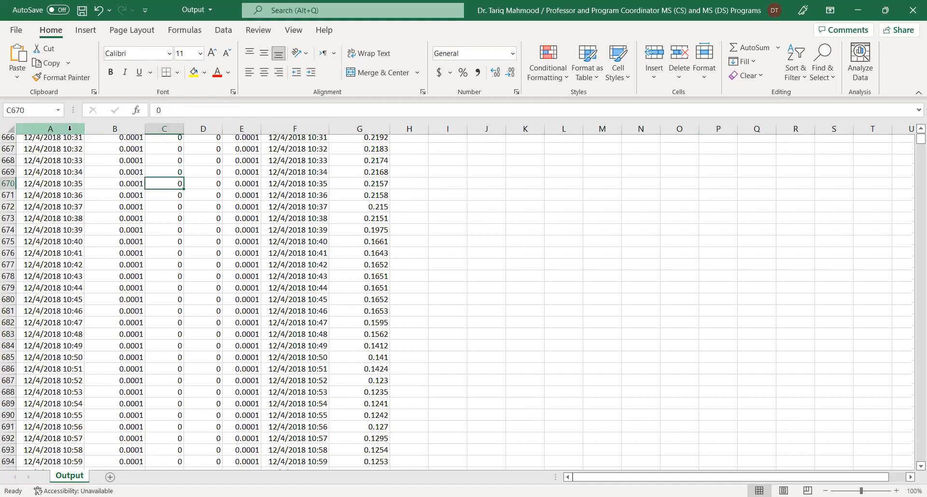
pyautogui.press('pagedown')
# - Examine the Usage_kW_H11 readings from about row 699 to row 799, comparing them with the other columns
pyautogui.press('Left')
pyautogui.press('Down')
pyautogui.press('Down')
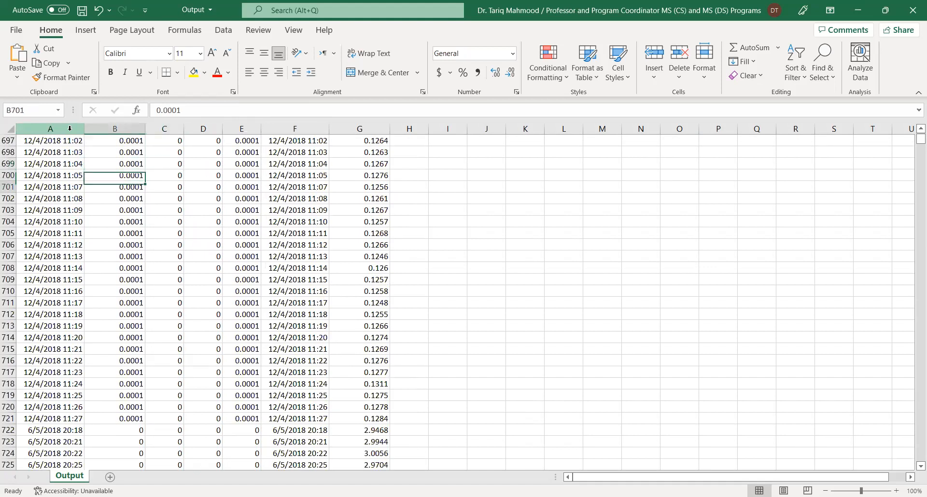
pyautogui.press('Down')
pyautogui.press('Down')
pyautogui.press('Down')
pyautogui.press('Down')
pyautogui.press('Down')
pyautogui.press('Down')
pyautogui.press('Down')
pyautogui.press('Down')
pyautogui.press('Right')
pyautogui.press('Right')
pyautogui.press('Right')
pyautogui.press('Right')
pyautogui.press('Right')
pyautogui.press('Right')
pyautogui.press('Left')
pyautogui.press('Left')
pyautogui.press('Left')
pyautogui.press('Left')
pyautogui.press('Left')
pyautogui.press('Left')
pyautogui.press('Down')
pyautogui.press('Down')
pyautogui.press('Down')
pyautogui.press('Down')
pyautogui.press('Down')
pyautogui.press('Down')
pyautogui.press('Down')
pyautogui.press('Down')
pyautogui.press('Down')
pyautogui.press('Down')
pyautogui.press('Down')
pyautogui.press('Down')
pyautogui.press('Down')
pyautogui.press('Down')
pyautogui.press('Down')
pyautogui.press('Down')
pyautogui.press('Down')
pyautogui.press('Down')
pyautogui.press('Down')
pyautogui.press('Down')
pyautogui.press('Down')
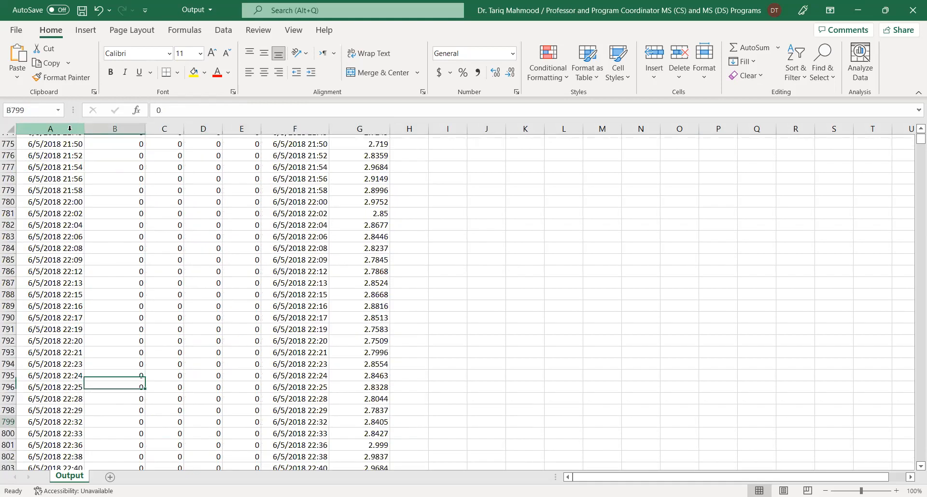
# - Browse the Usage_kW_H11 readings from row 799 down to about row 1527
pyautogui.press('pagedown')
pyautogui.press('pagedown')
pyautogui.press('pagedown')
pyautogui.press('pagedown')
pyautogui.press('pagedown')
pyautogui.press('pagedown')
pyautogui.press('pagedown')
pyautogui.press('pagedown')
pyautogui.press('pagedown')
pyautogui.press('pagedown')
pyautogui.press('pagedown')
pyautogui.press('pagedown')
pyautogui.press('pagedown')
pyautogui.press('pagedown')
pyautogui.press('pagedown')
pyautogui.press('pagedown')
pyautogui.press('pagedown')
pyautogui.press('pagedown')
pyautogui.press('pagedown')
pyautogui.press('pagedown')
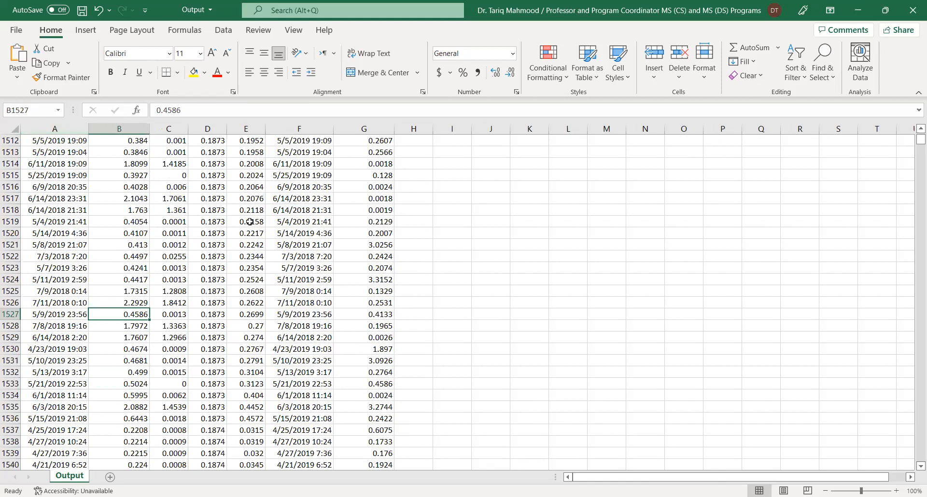
# - Examine the record in row 1524, comparing its Date_Time and House11 usage, AC, UPS and non-UPS readings with its House12 usage
pyautogui.click(178, 281)
pyautogui.moveTo(177, 281); pyautogui.dragTo(246, 282)
pyautogui.click(47, 283)
pyautogui.moveTo(128, 281); pyautogui.dragTo(236, 289)
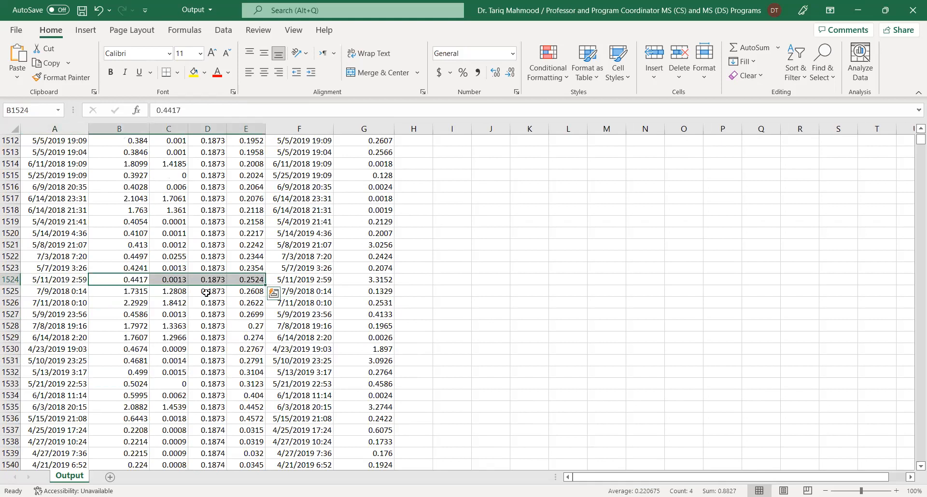
pyautogui.click(380, 282)
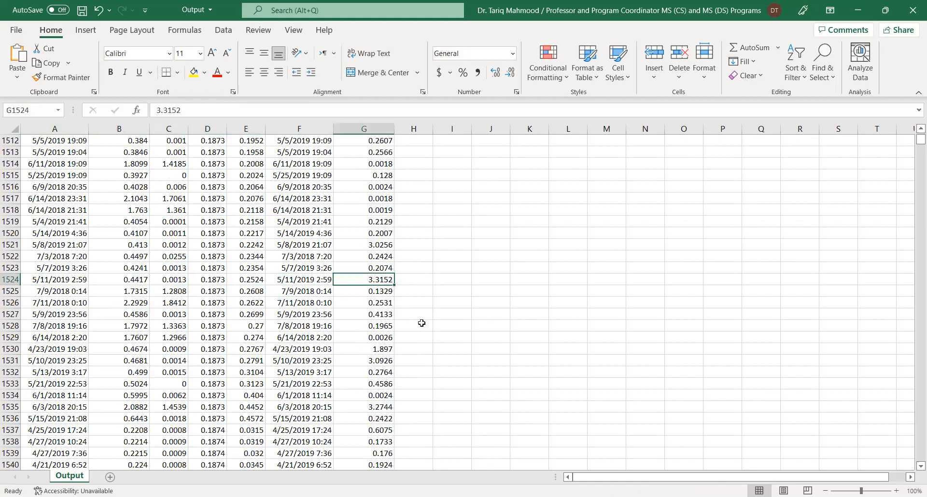
# - Browse the joined records down to about row 1585 and return to the column headers in row 1
pyautogui.scroll(-11, 421, 323)
pyautogui.scroll(-10, 914, 193)
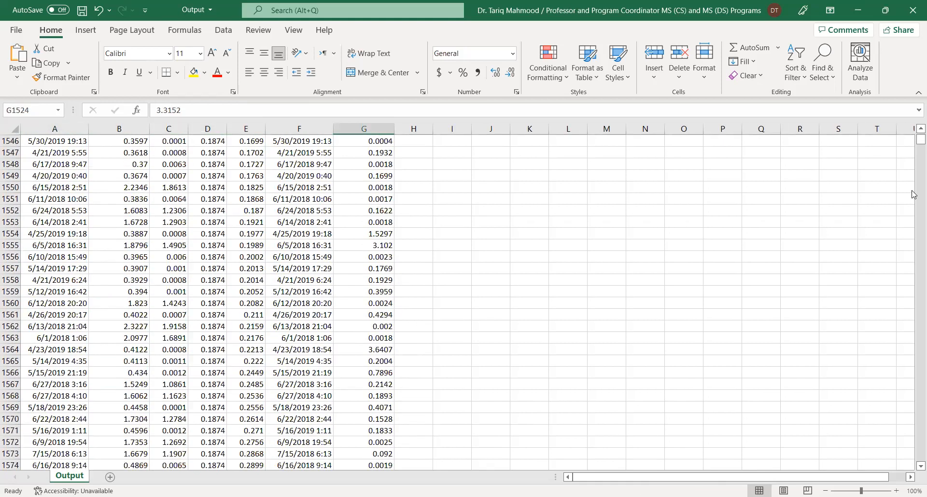
pyautogui.click(156, 260)
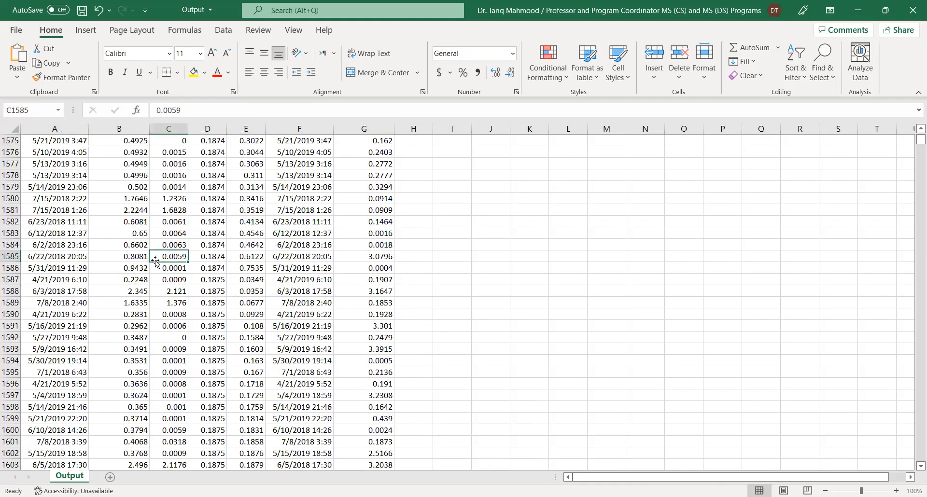
pyautogui.press('Down')
pyautogui.press('Up')
pyautogui.hotkey('ctrl', 'Up')
pyautogui.press('Right')
pyautogui.press('Right')
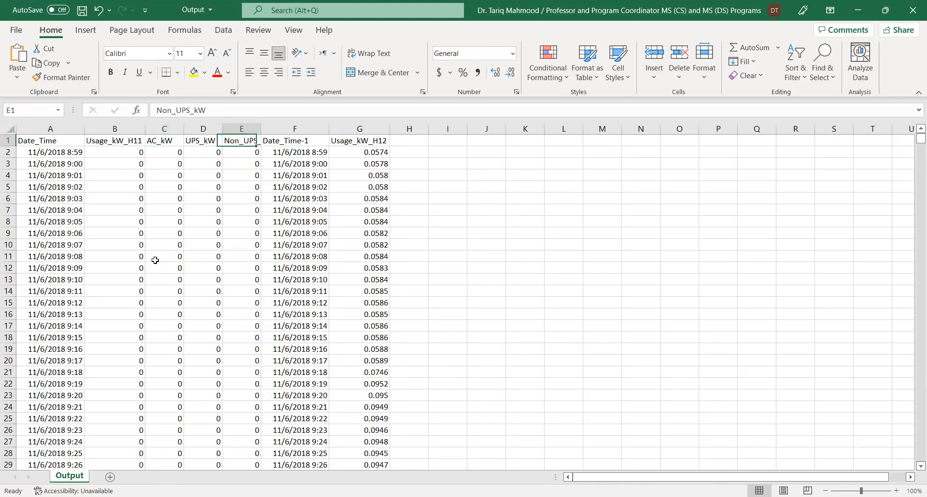
# - Delete the duplicate Date_Time-1 column from the Output sheet
pyautogui.click(299, 127)
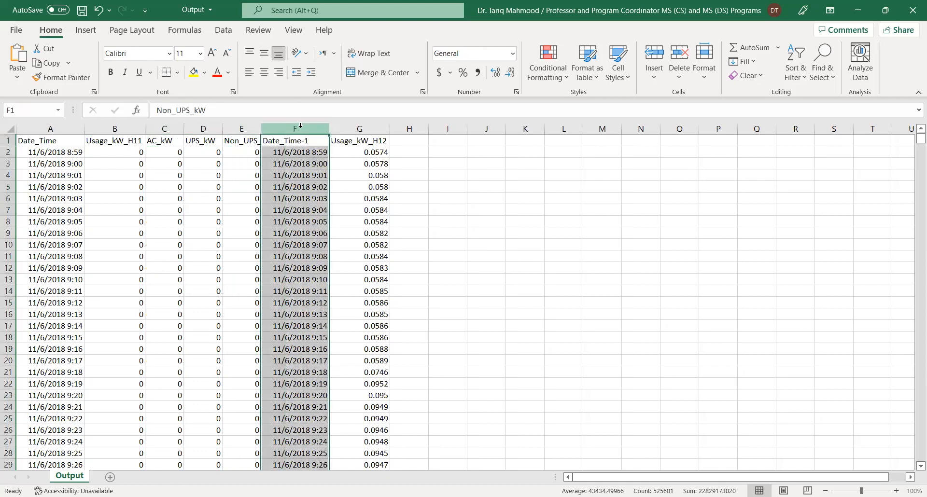
pyautogui.rightClick(303, 132)
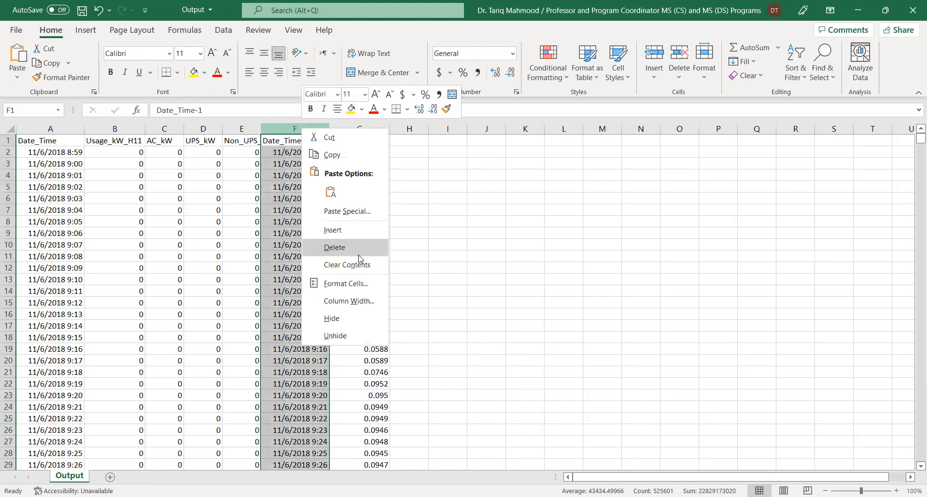
pyautogui.click(360, 259)
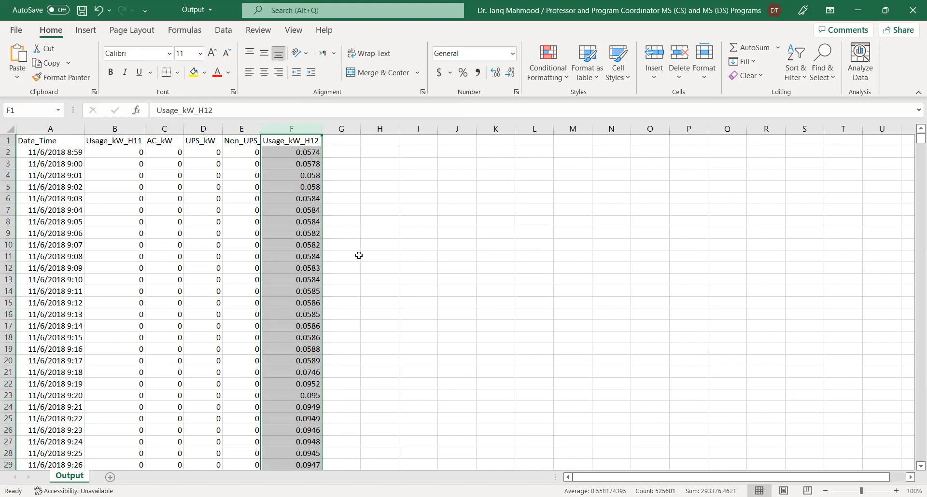